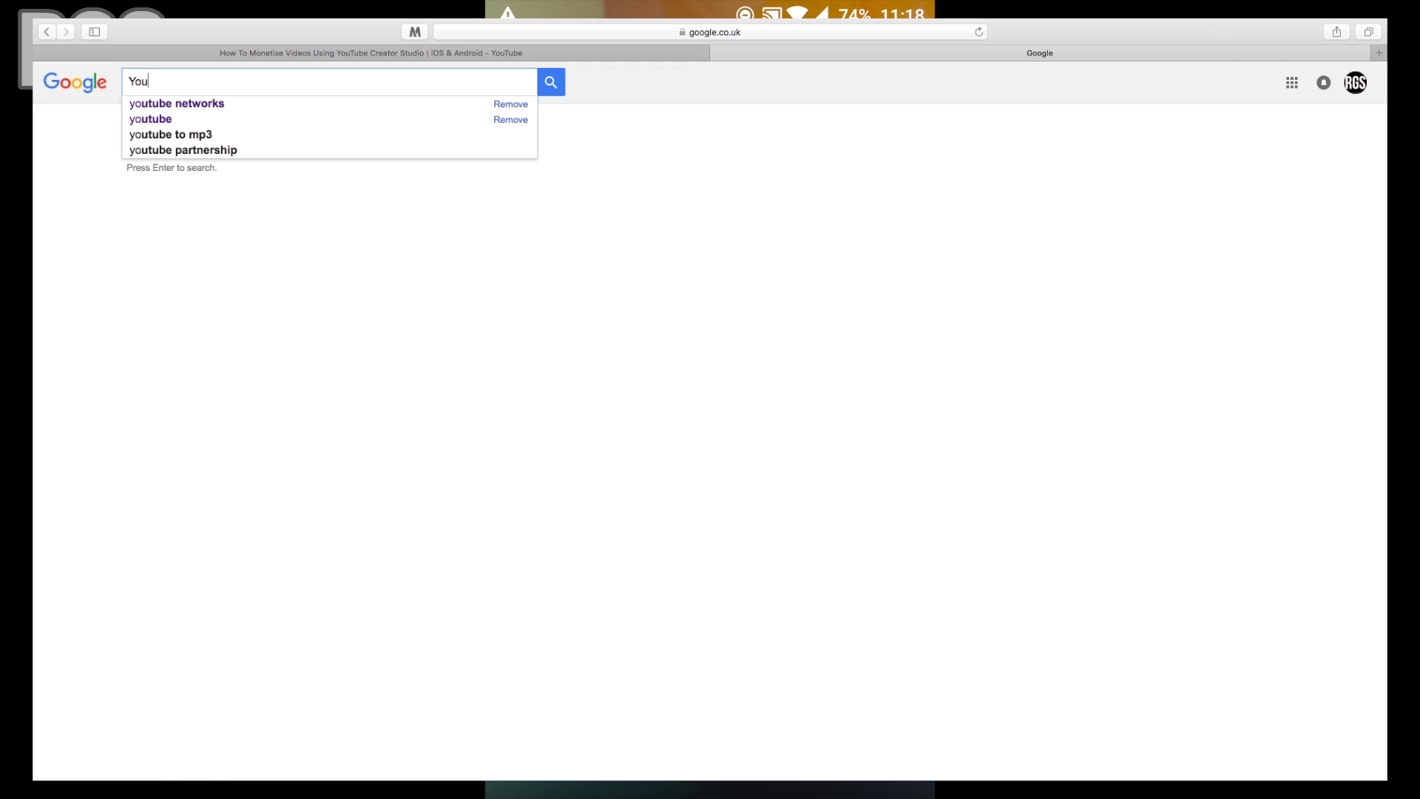
type("Tu")
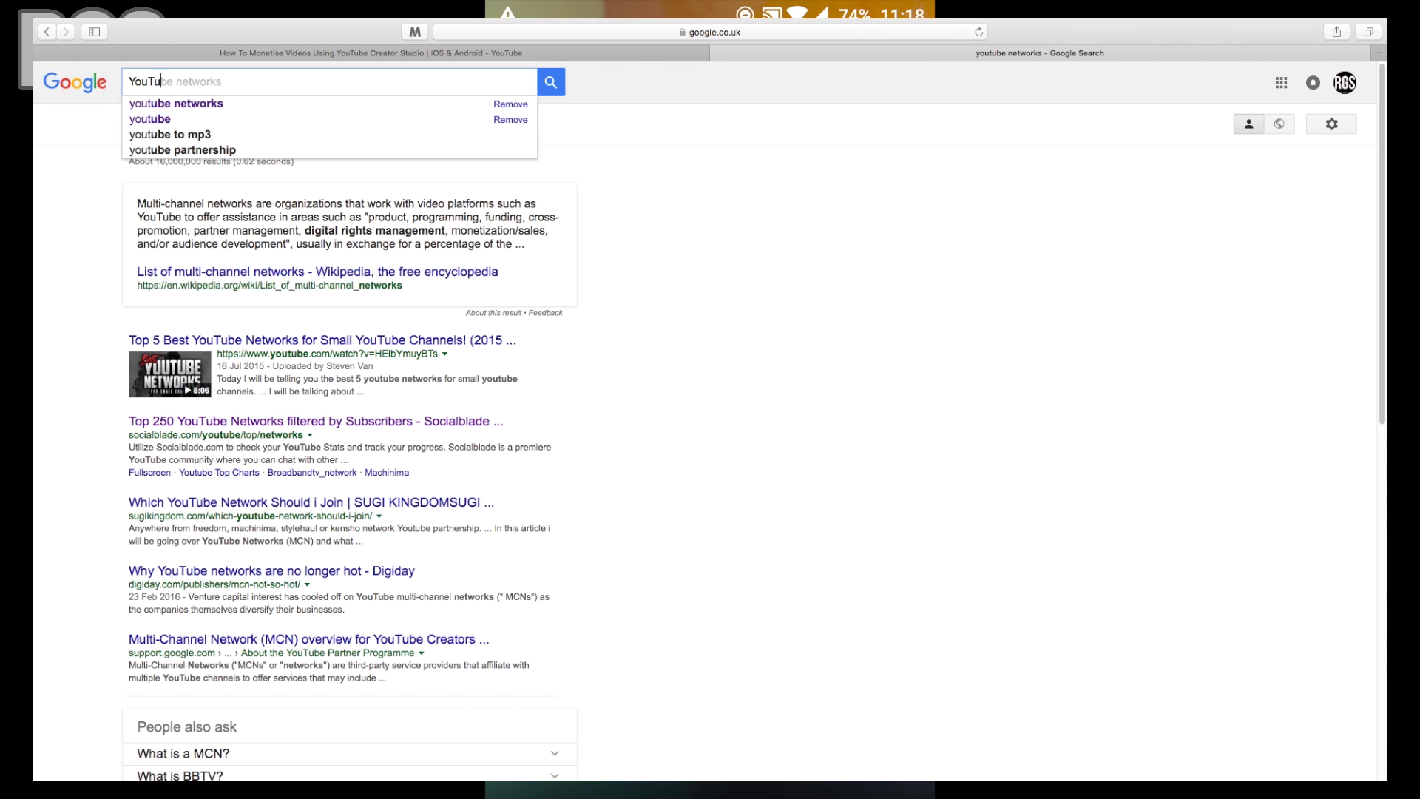
type("be Netwo")
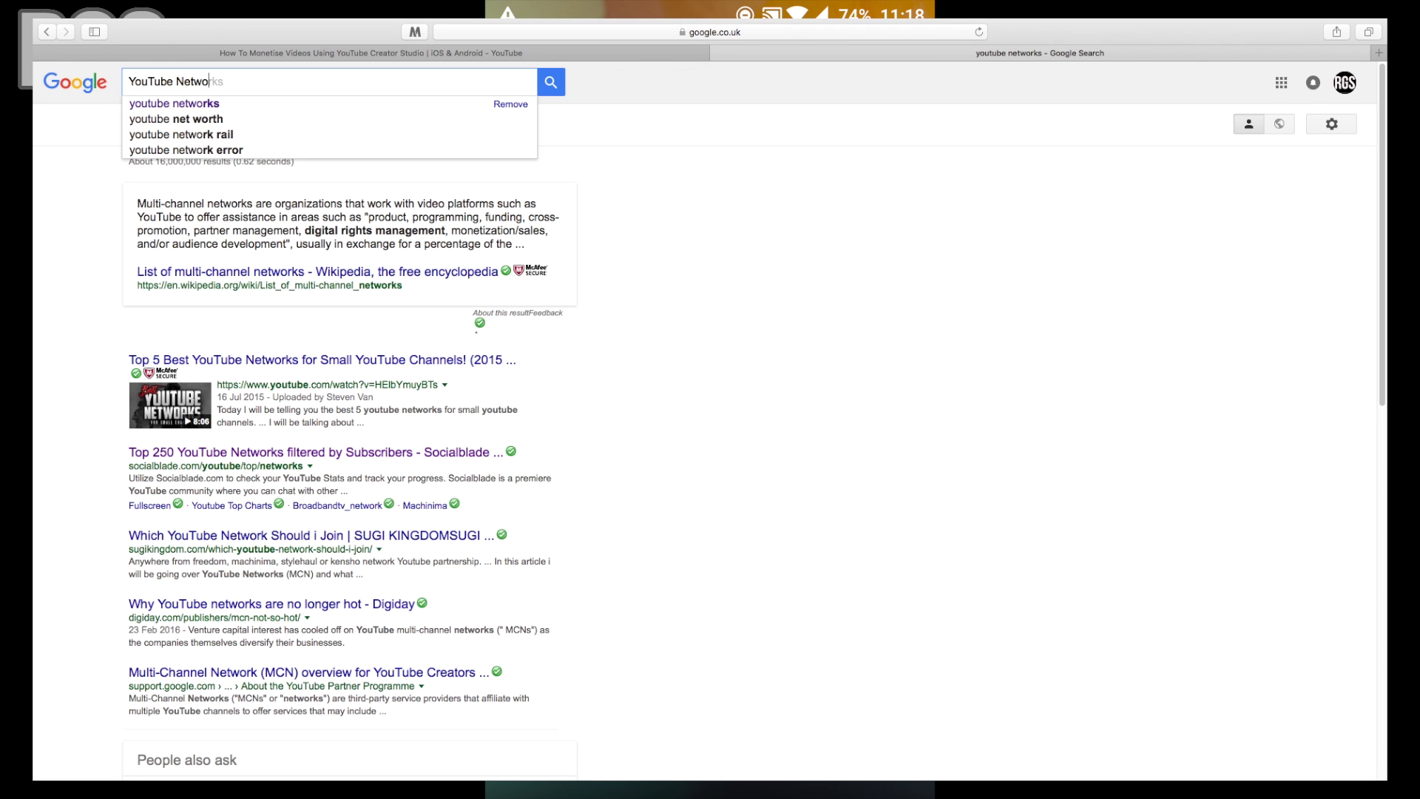
type("rks")
Run the 'YouTube Networks' search and open Socialblade's Top 250 YouTube Networks page
key("Return")
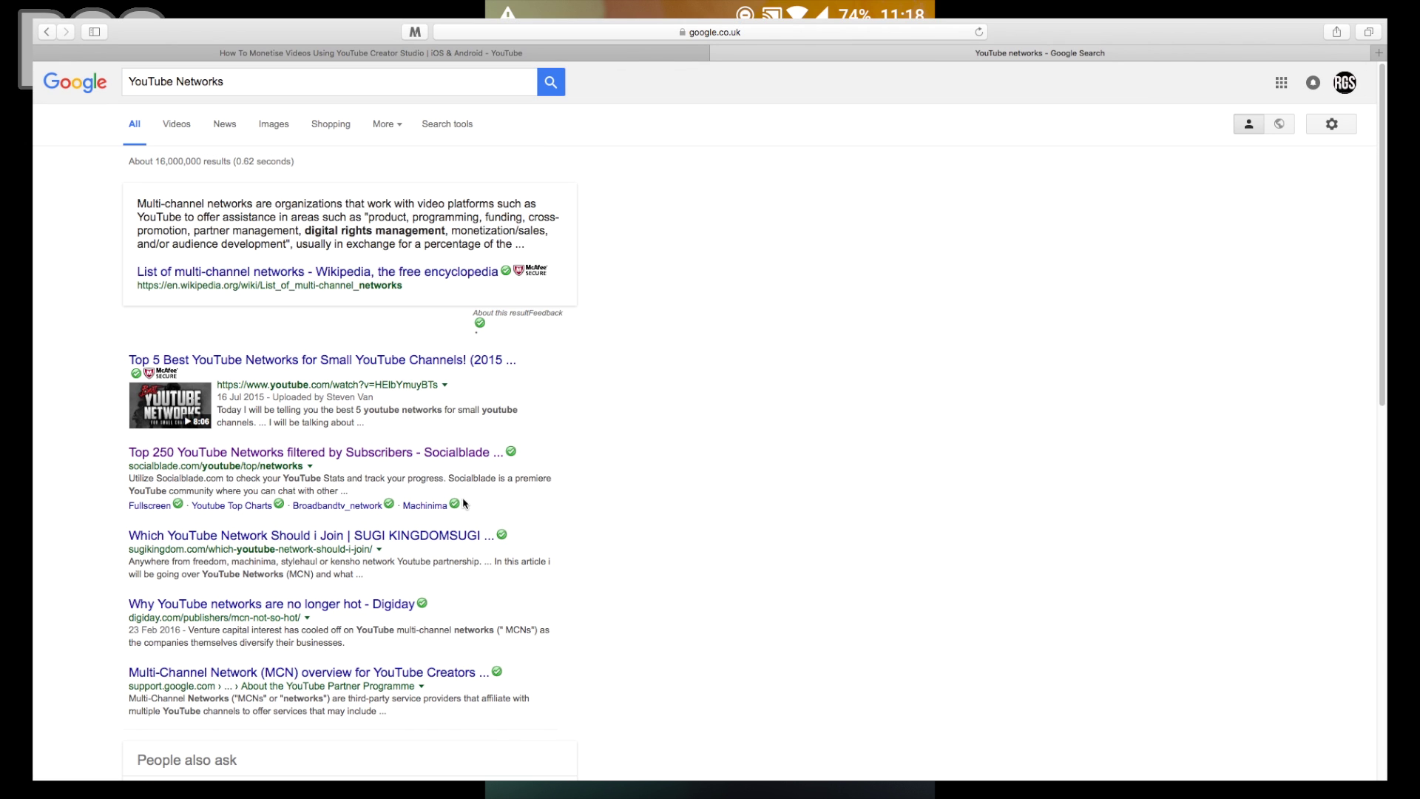
left_click(467, 455)
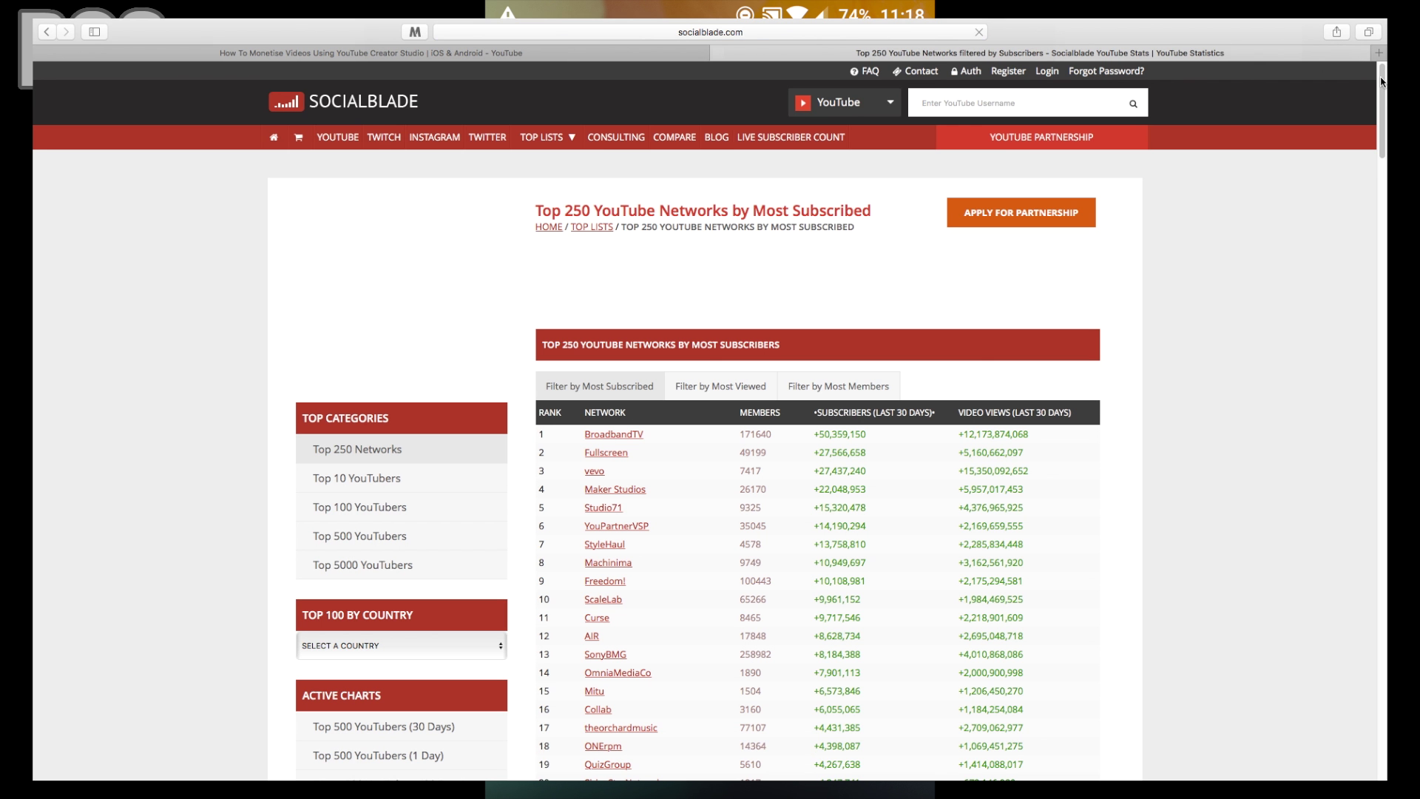
mouse_move(1382, 86)
left_mouse_down()
mouse_move(1381, 668)
mouse_move(1381, 78)
left_mouse_up()
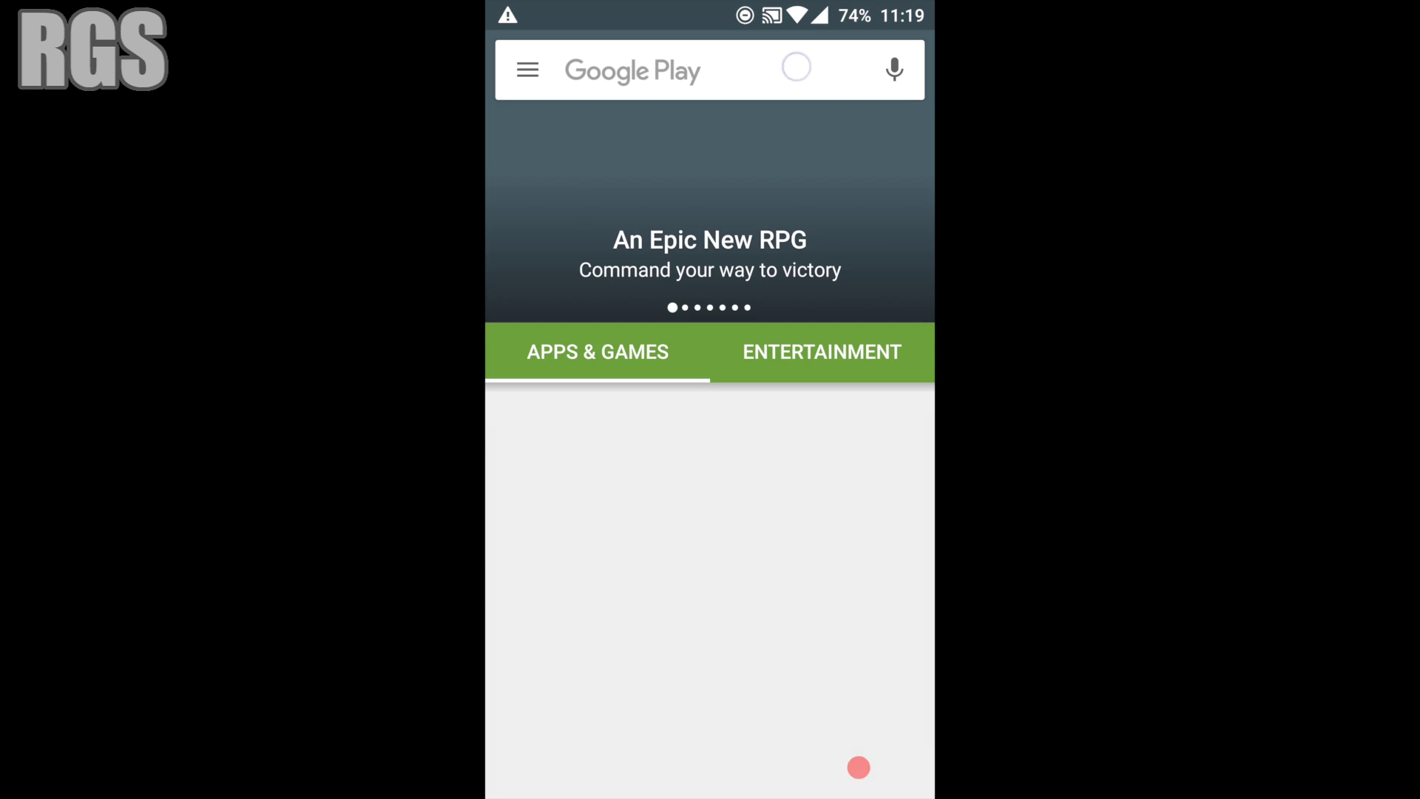
Search the Play Store for 'youtube creator studio app' and open the YouTube Creator Studio app page
left_click(666, 69)
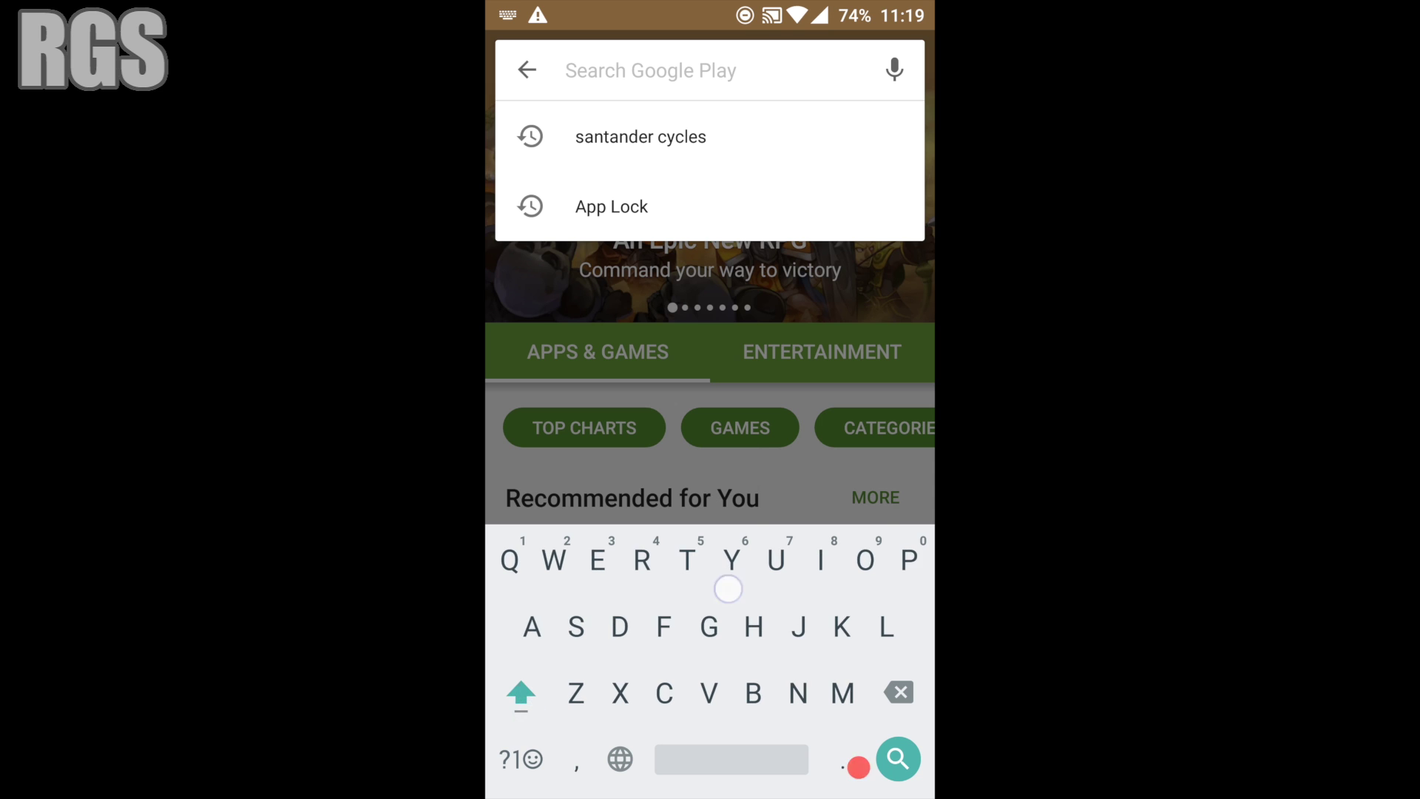
type("Youtube ")
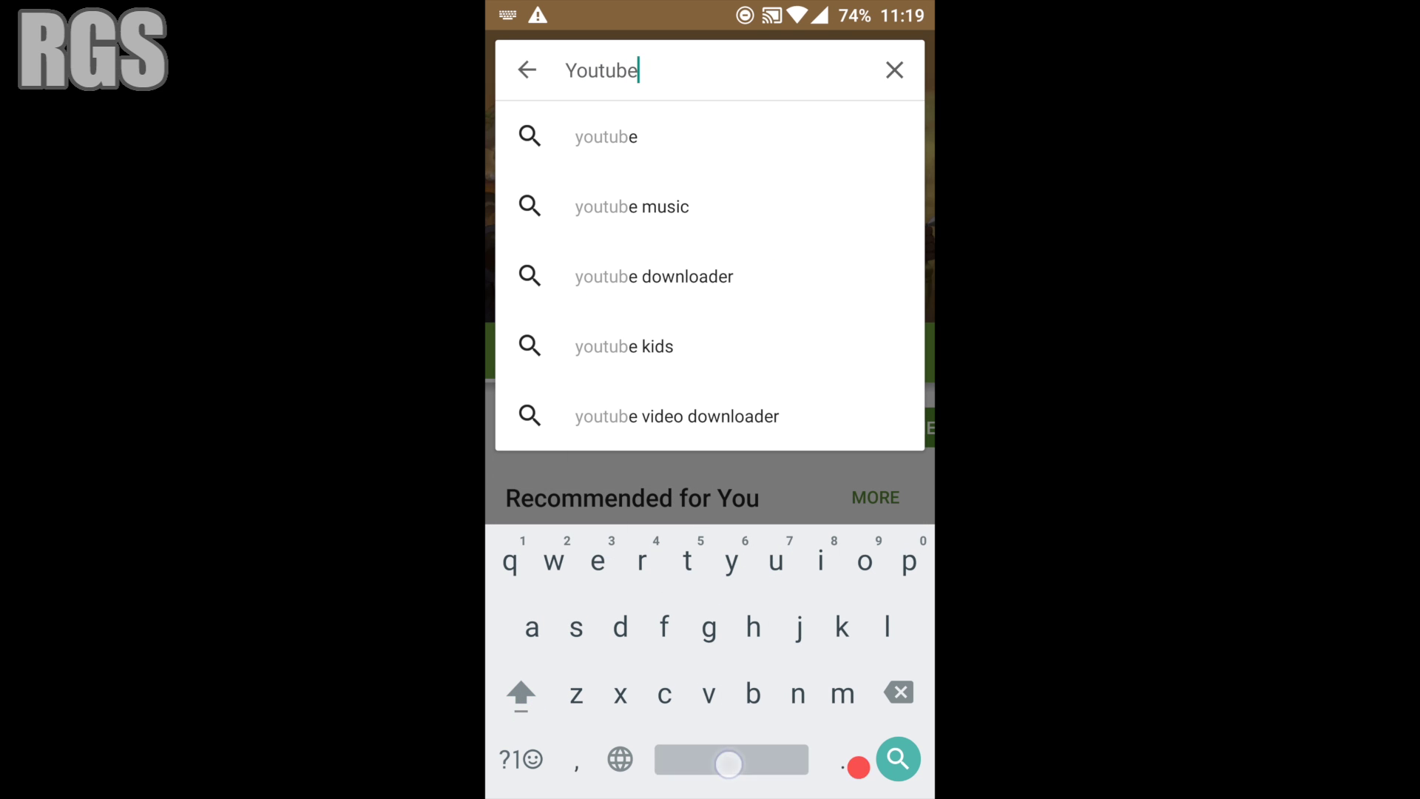
type("cre")
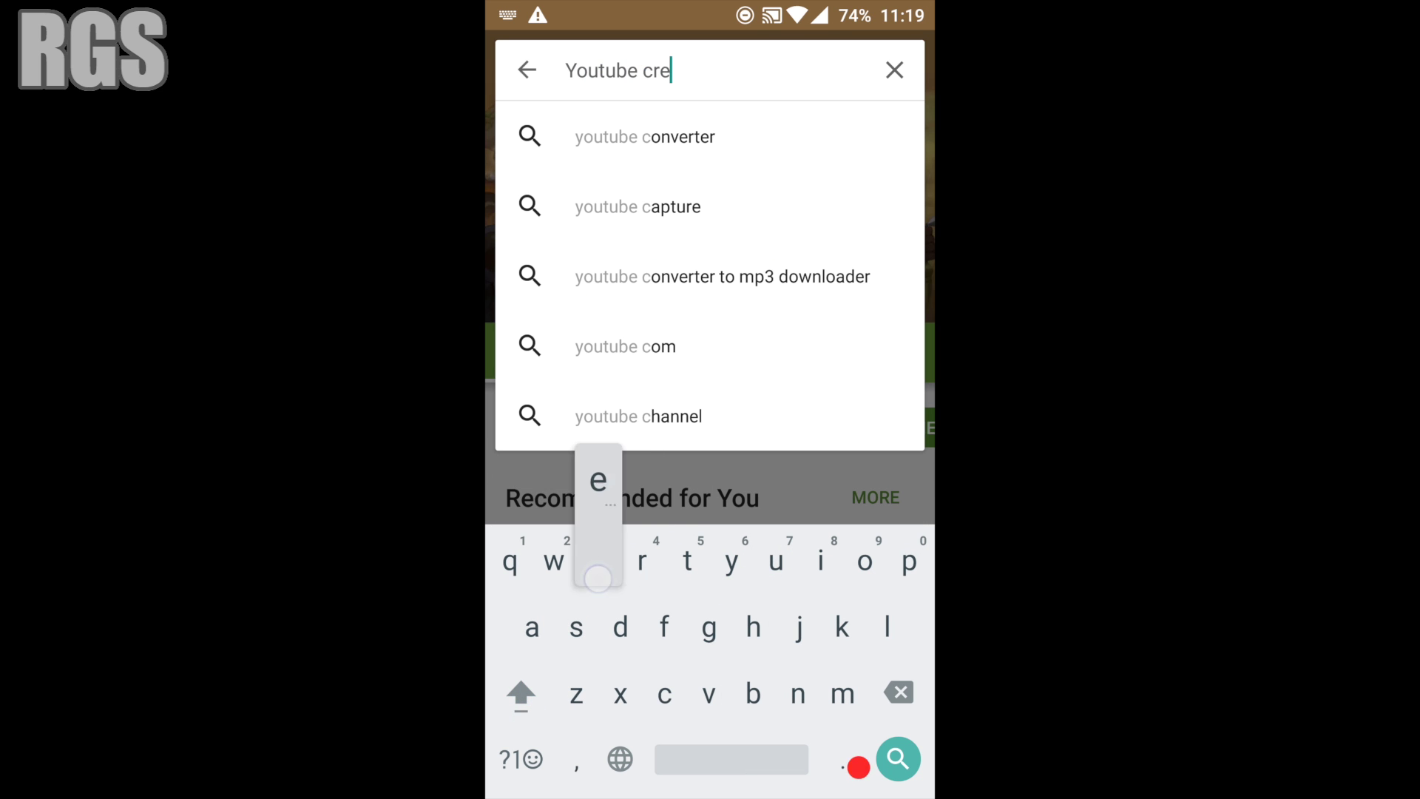
left_click(679, 207)
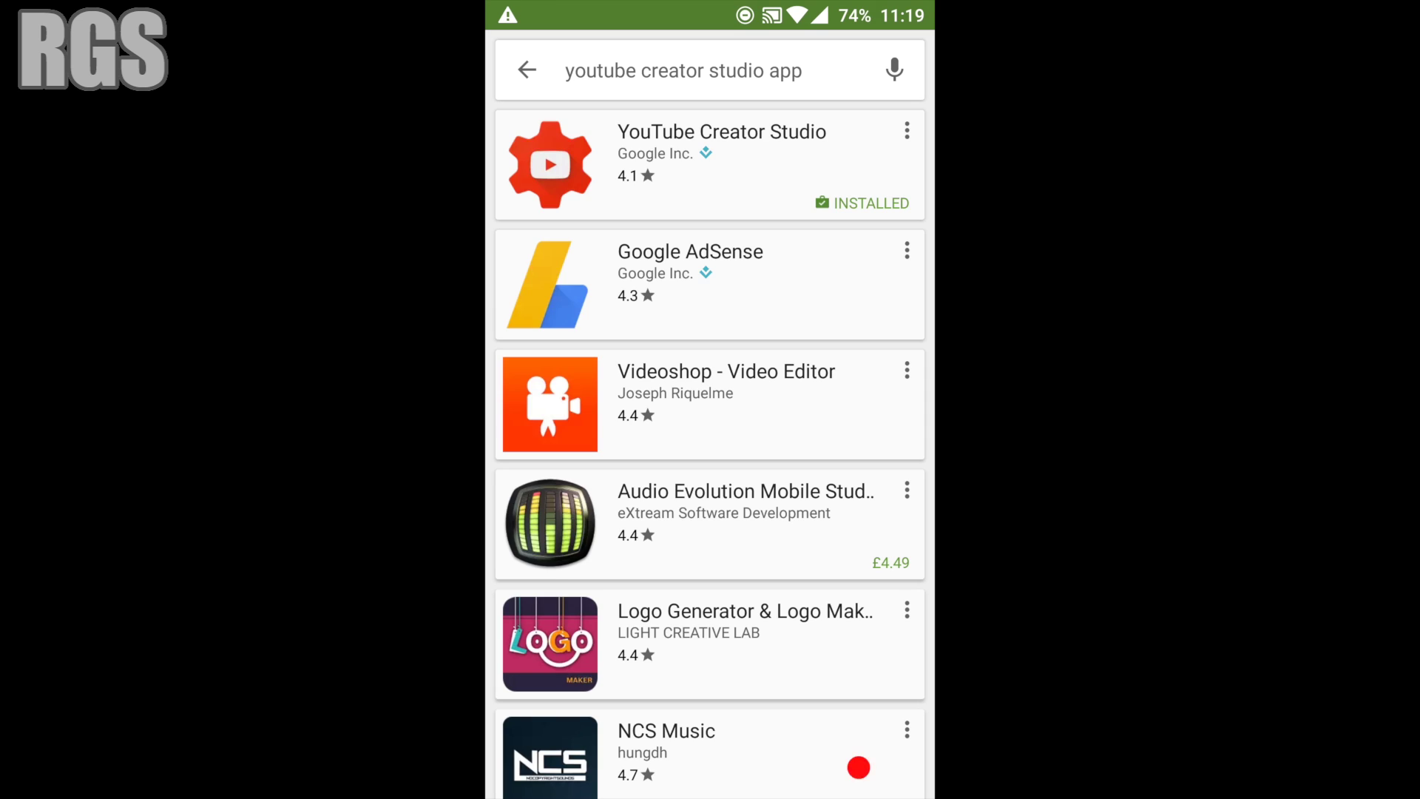
left_click(726, 146)
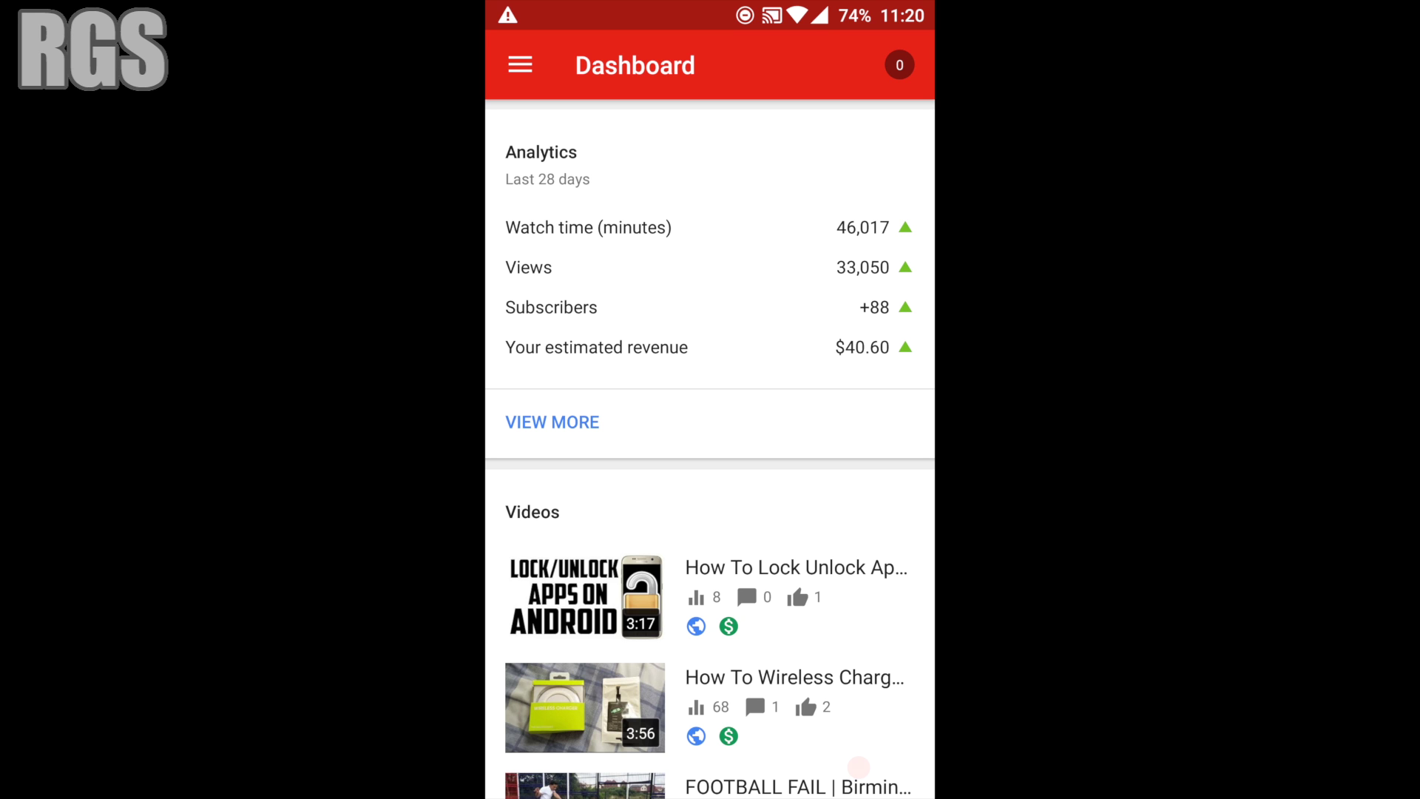
Go to the channel's Videos list, briefly viewing the Lock Unlock Apps video details
left_click(521, 65)
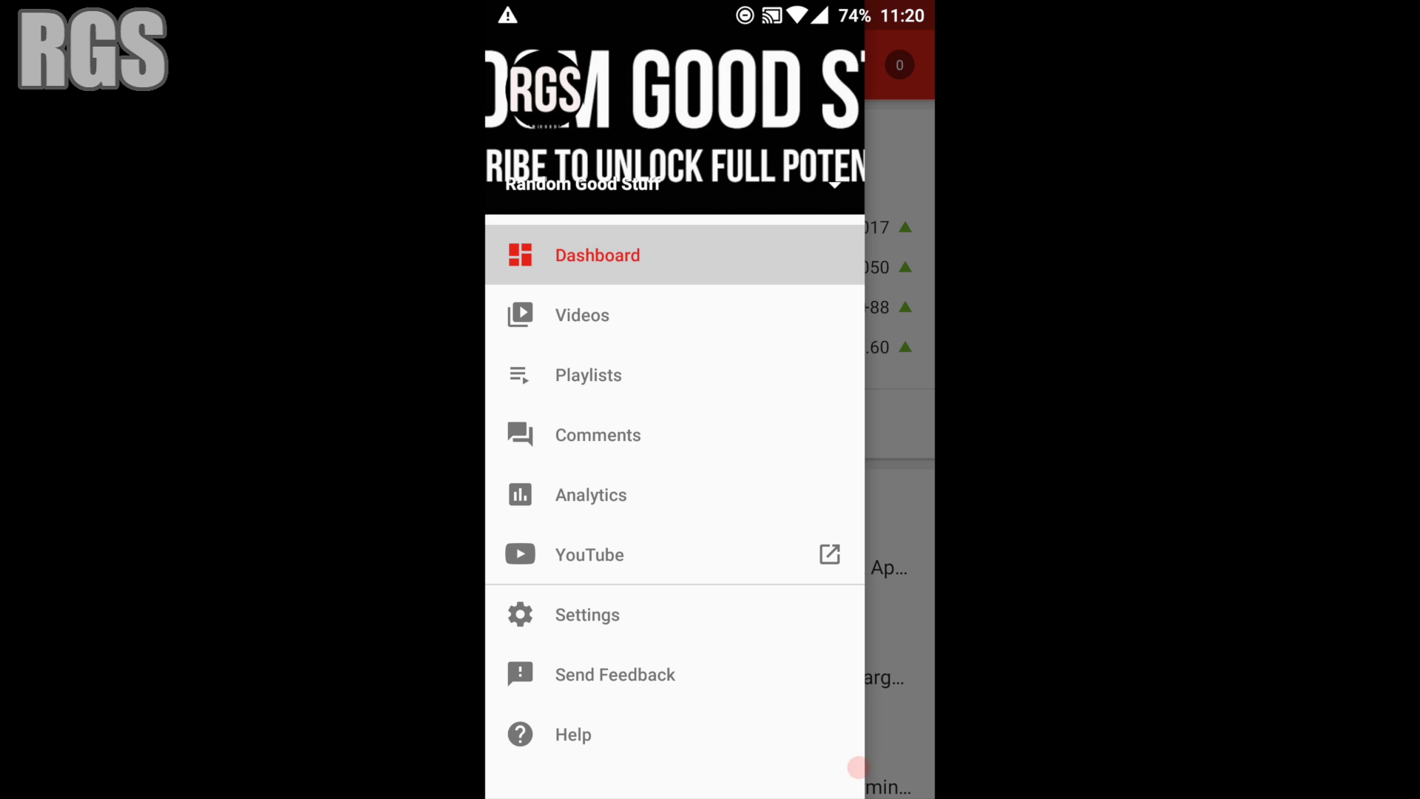
left_click(581, 315)
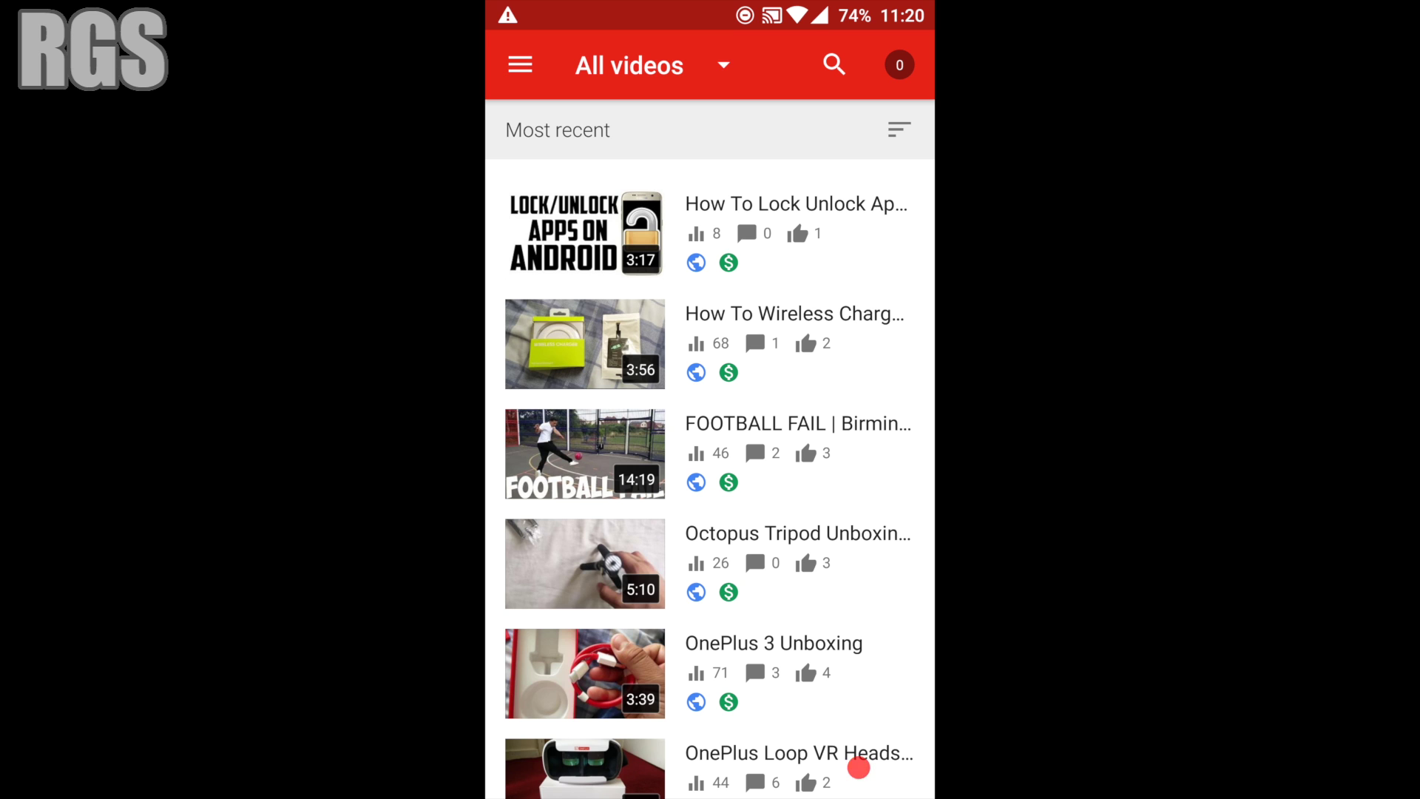
left_click(710, 209)
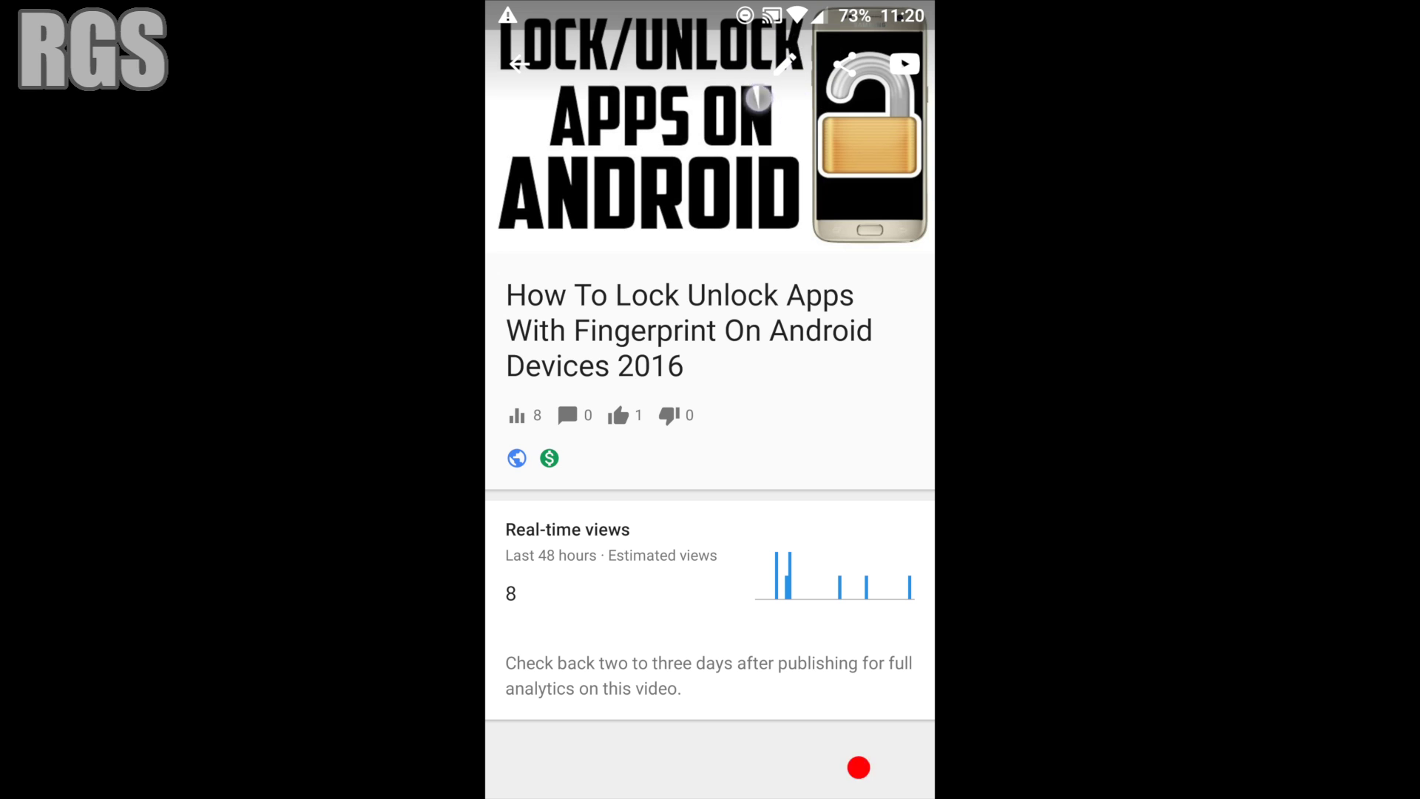
key("Escape")
mouse_move(825, 723)
left_mouse_down()
mouse_move(853, 507)
mouse_move(827, 706)
mouse_move(834, 400)
left_mouse_up()
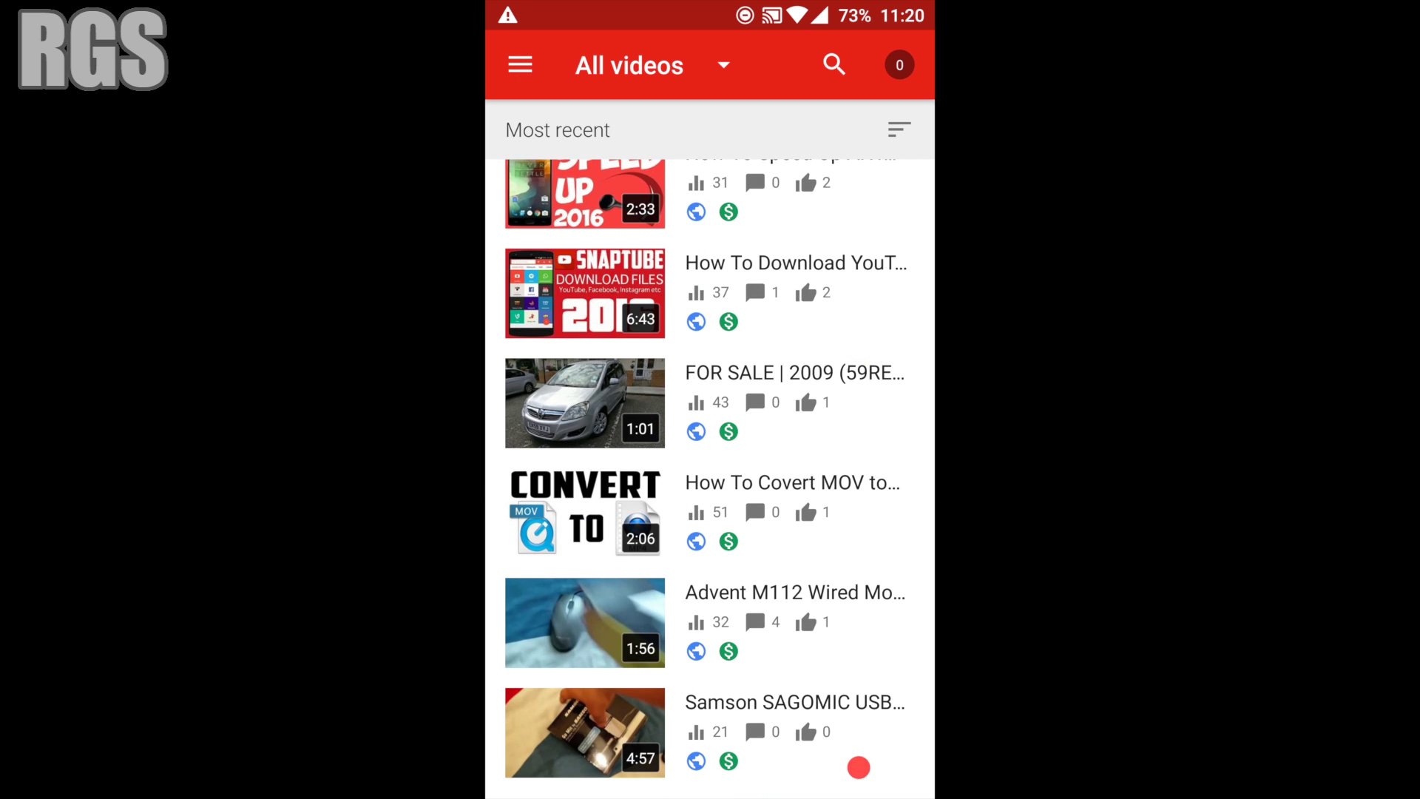
Open 'How To Speed Up ANY Android Device 2016' and start editing it
left_click(708, 211)
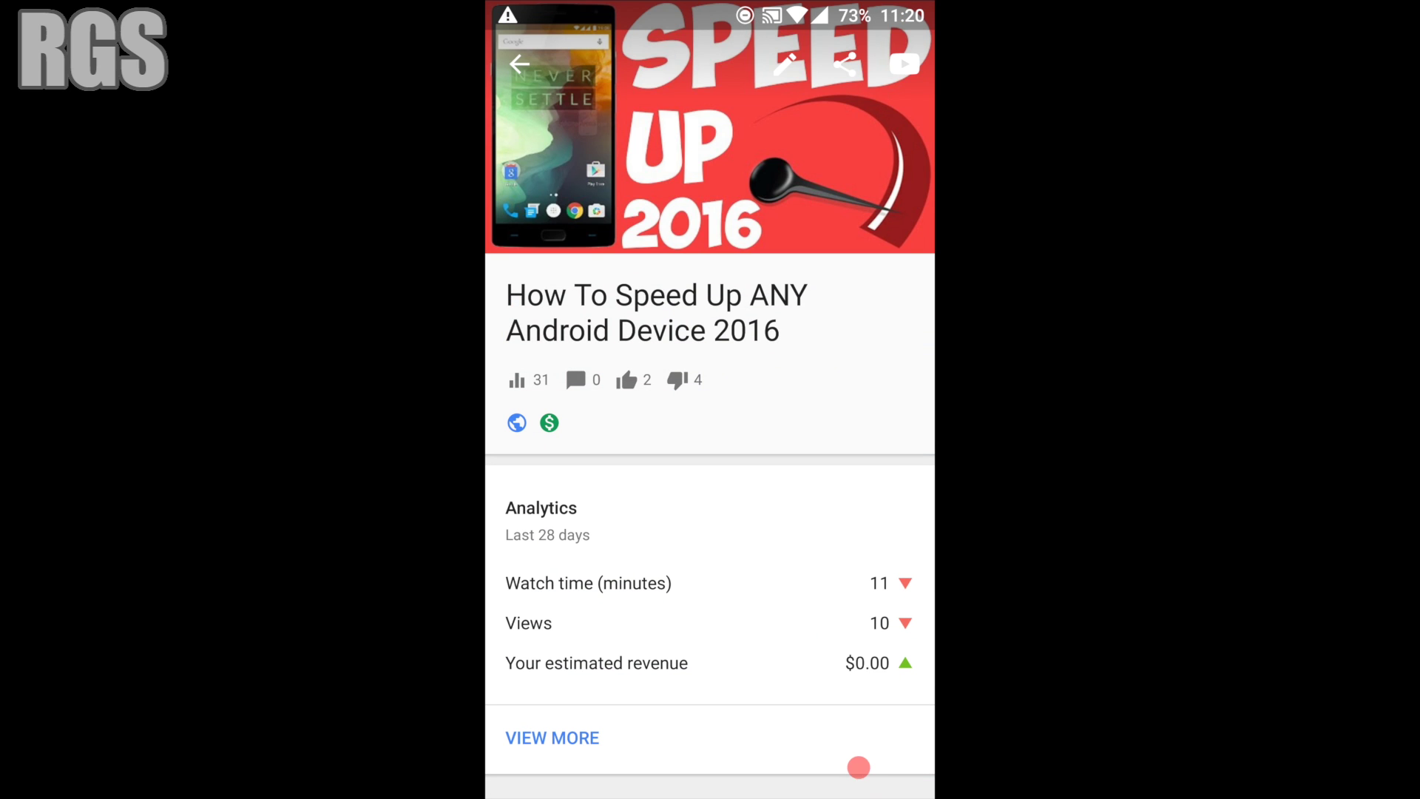
left_click(784, 65)
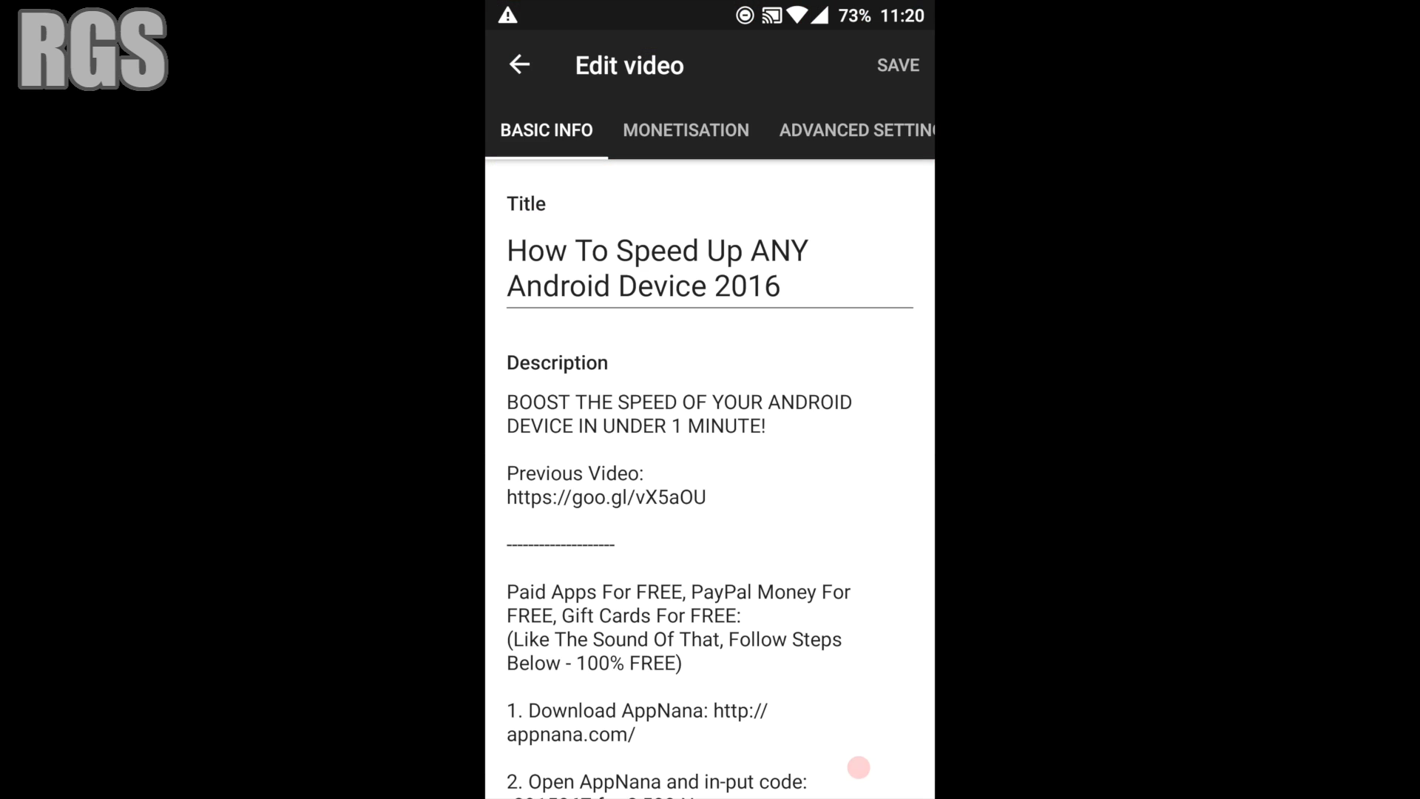
Set the video's monetisation usage policy to 'Monetize in all countries', keeping all ad formats on
left_click(687, 130)
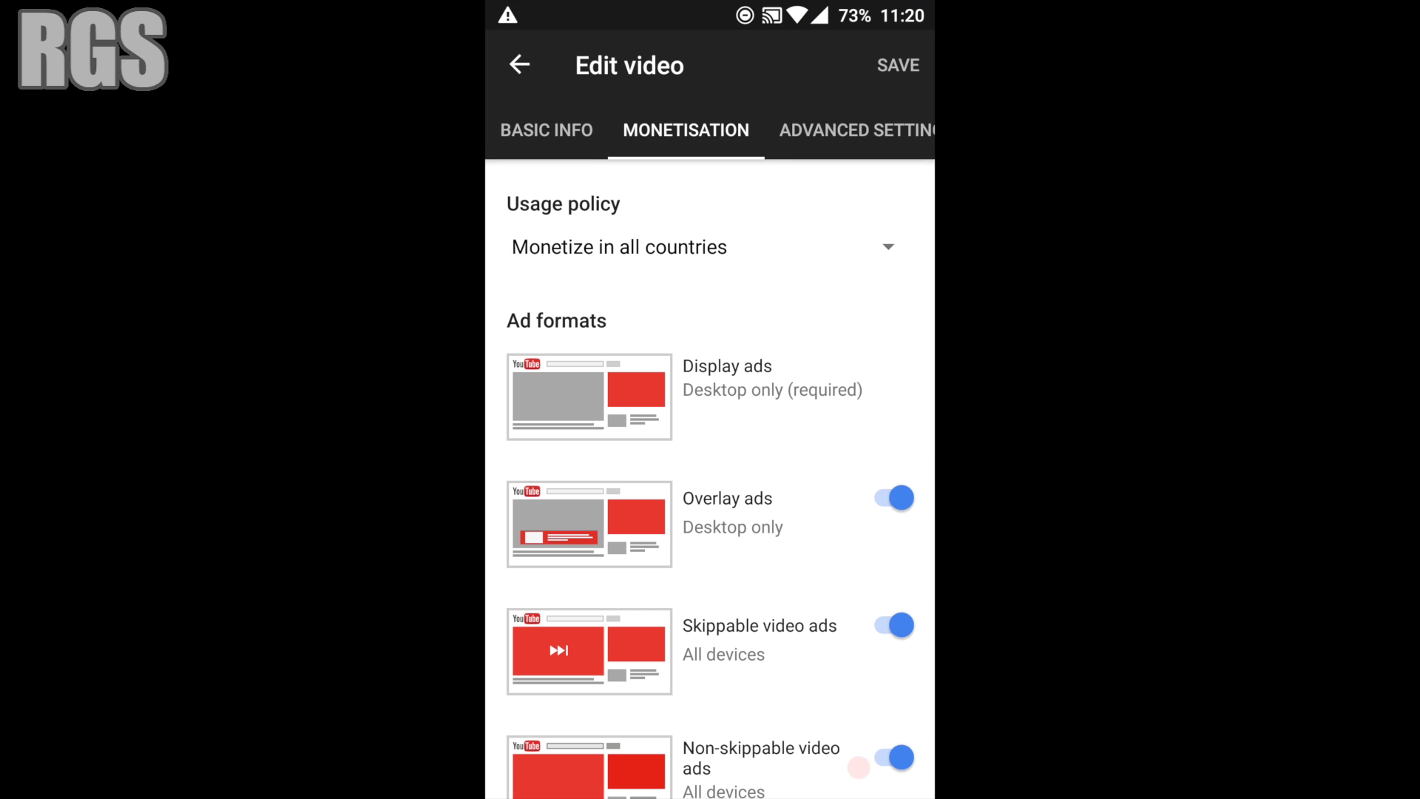
left_click_drag(809, 659, 887, 480)
left_click(887, 247)
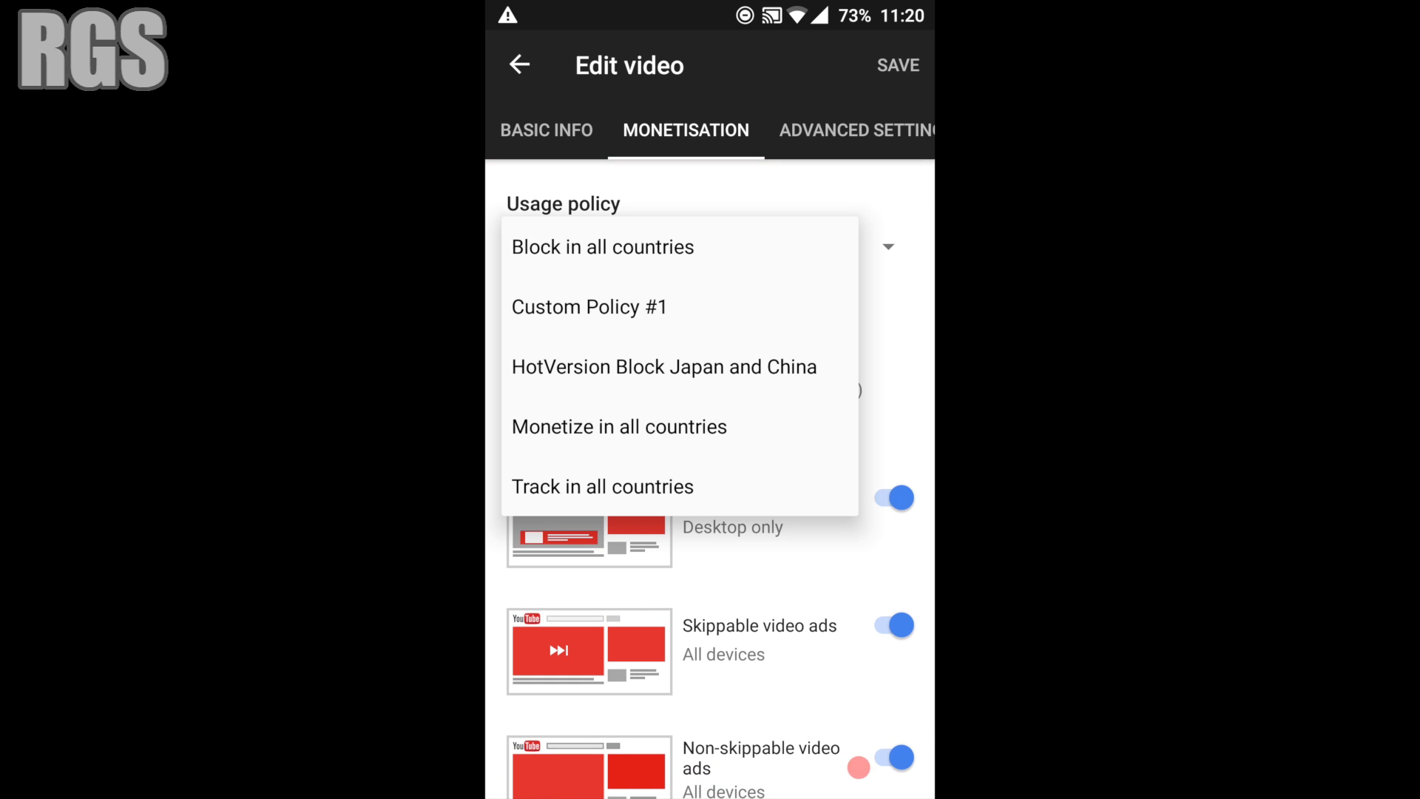
left_click(774, 419)
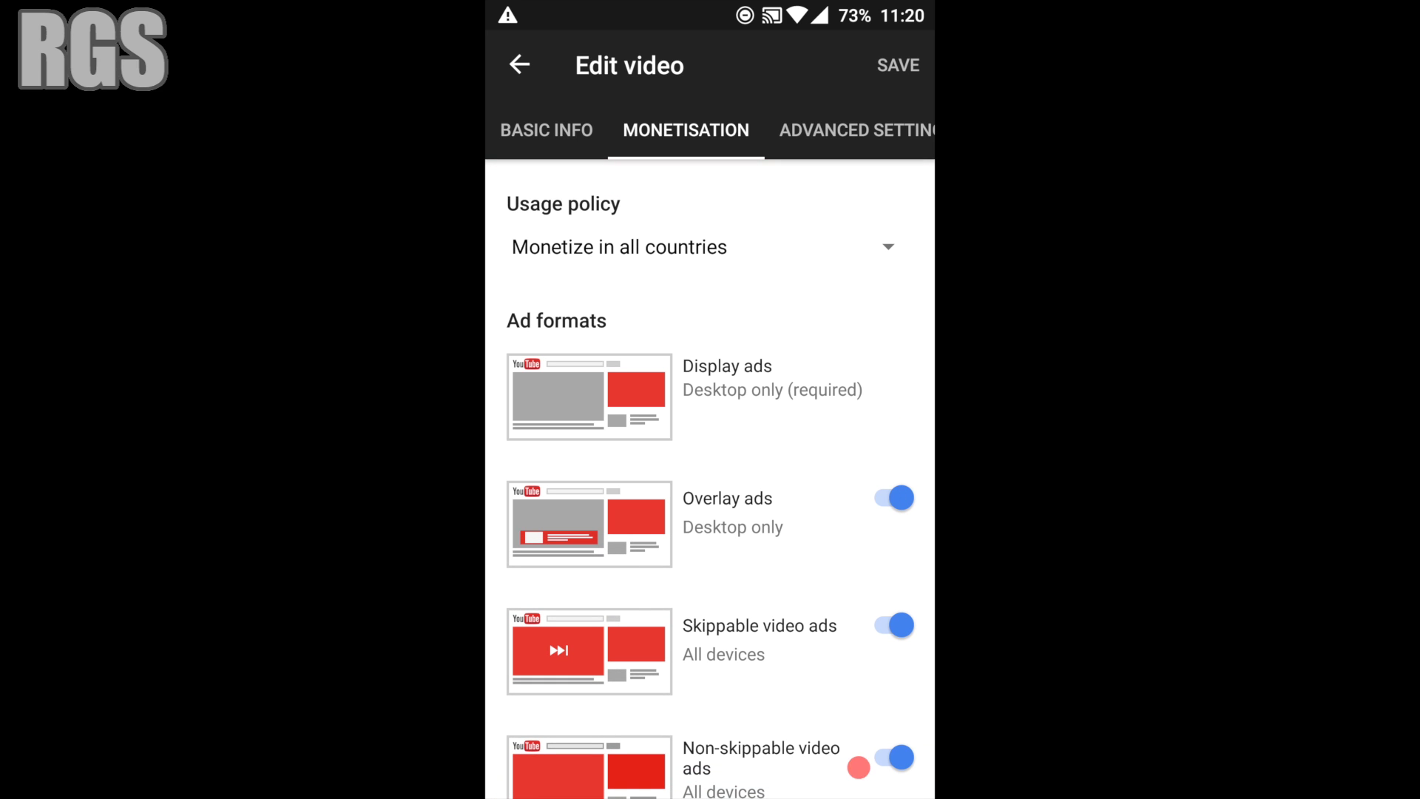
Save the monetisation settings and return to the video's details page
left_click(897, 65)
left_click(897, 61)
left_click(909, 69)
left_click(520, 65)
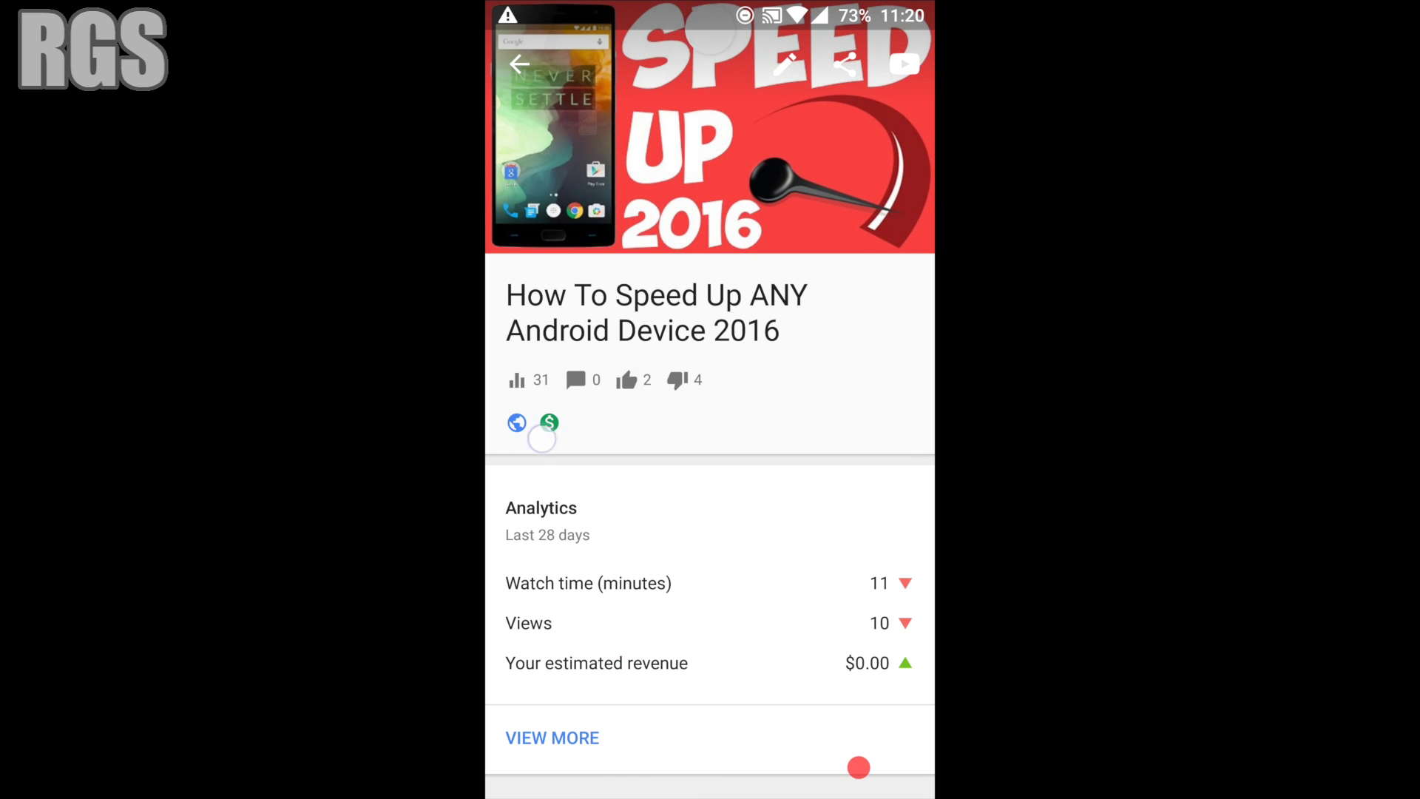
Return to the All videos list, briefly checking a video's details, and refresh the list
left_click(519, 69)
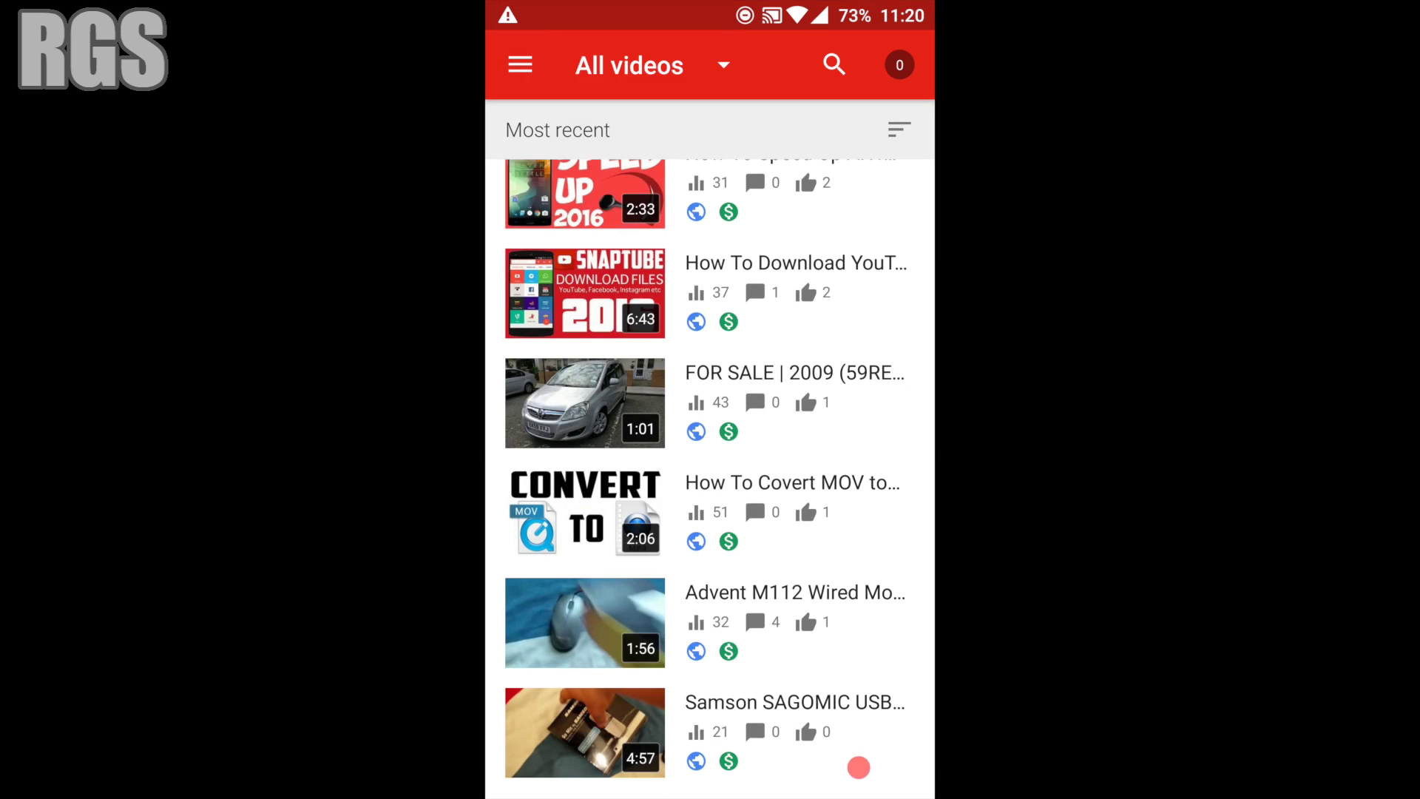
scroll(862, 523, "down", 15)
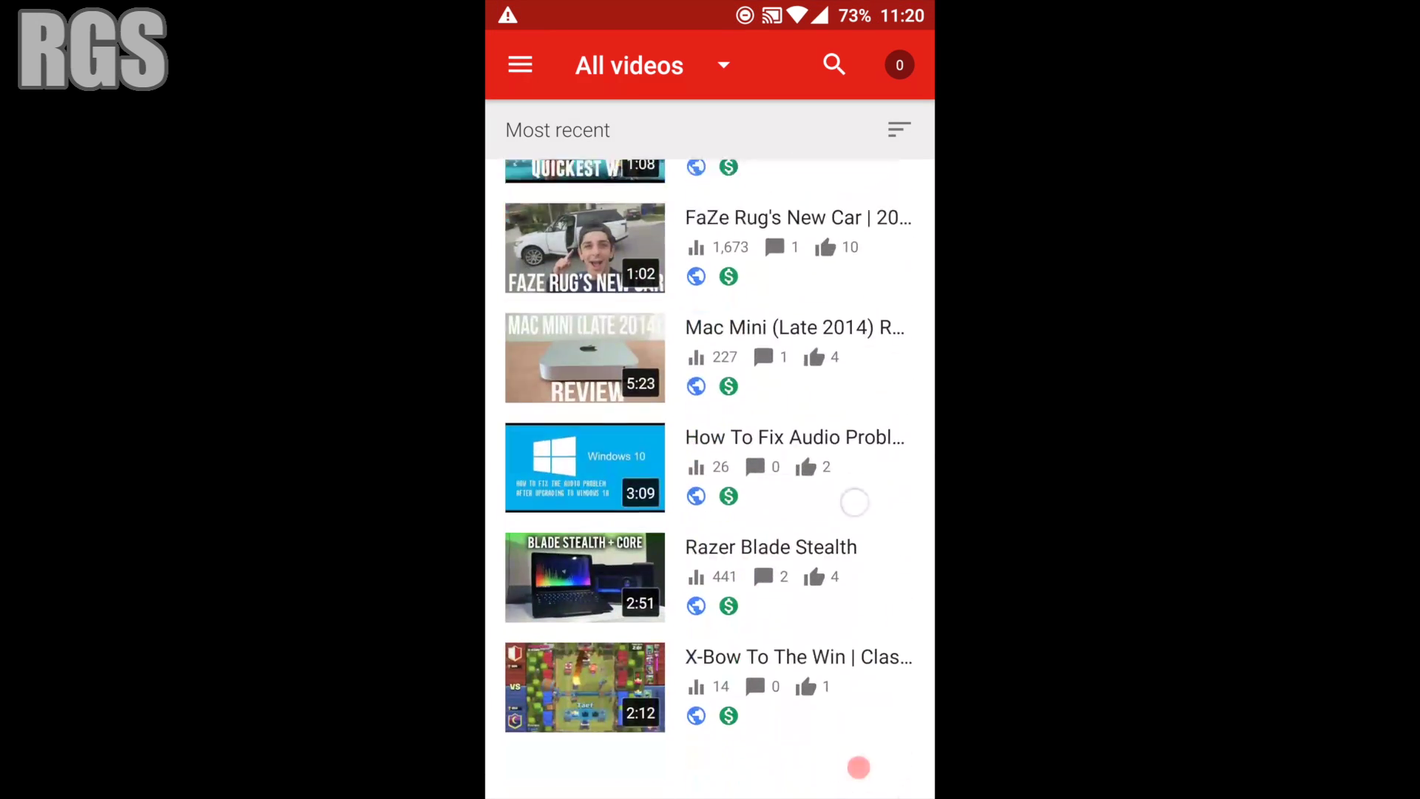
scroll(841, 498, "up", 15)
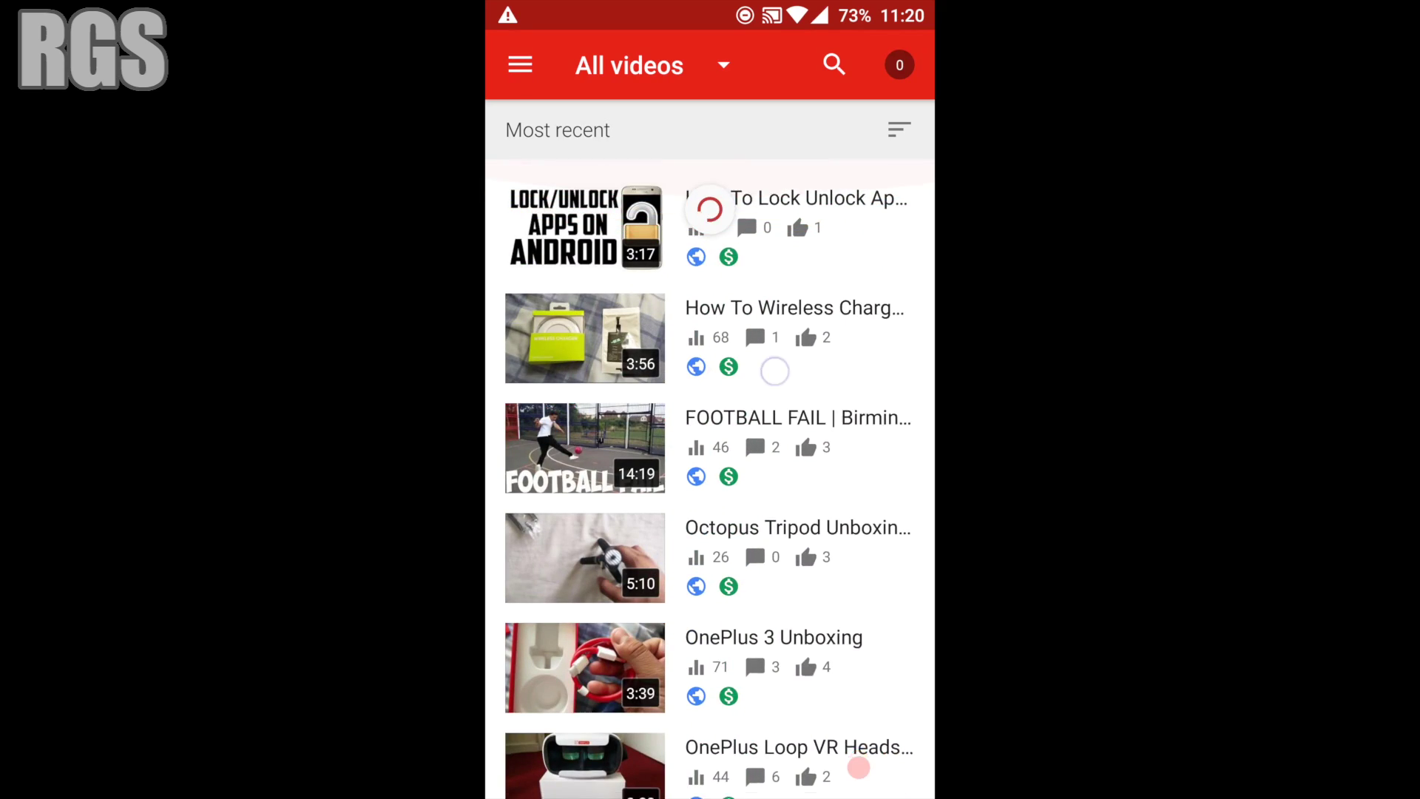
left_click(744, 432)
left_click(520, 63)
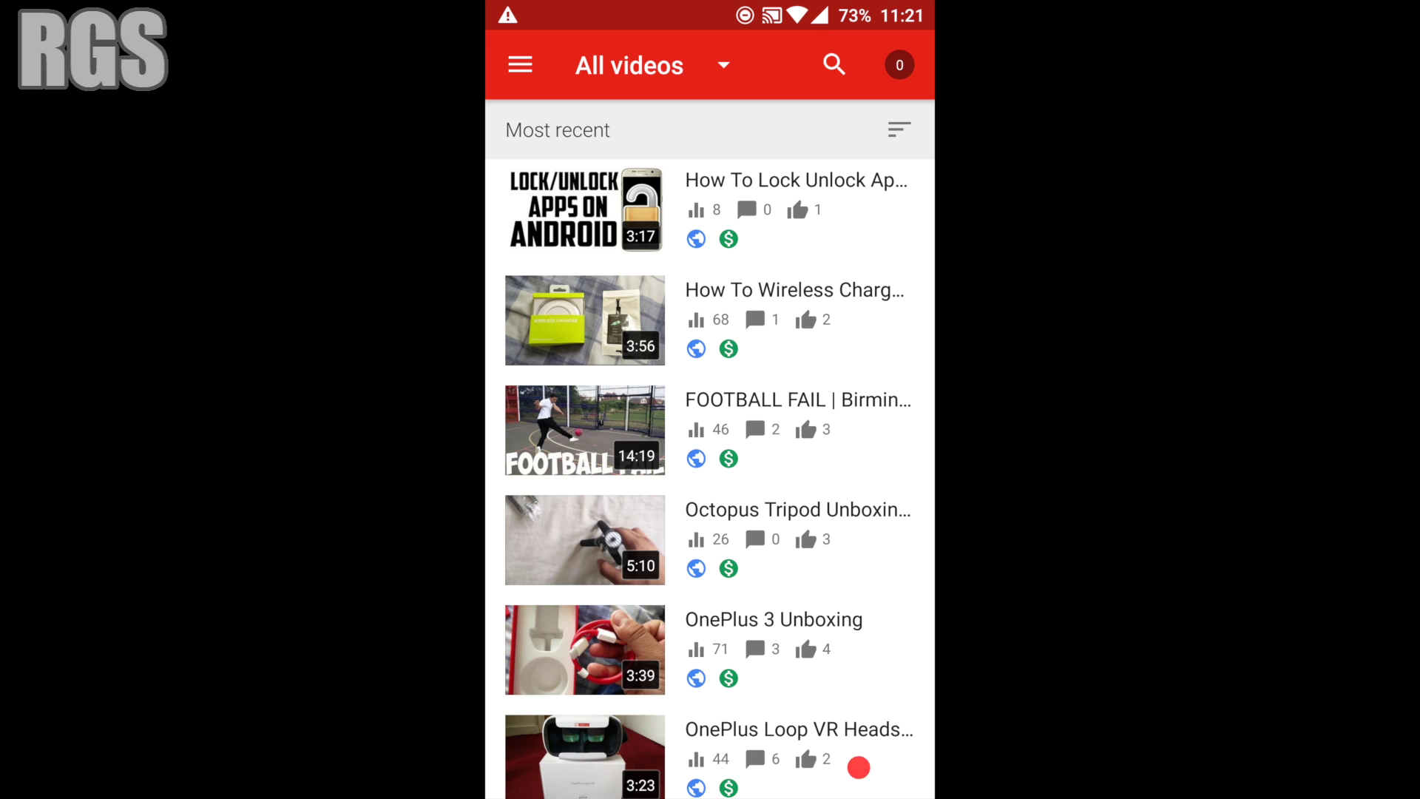
left_click(859, 767)
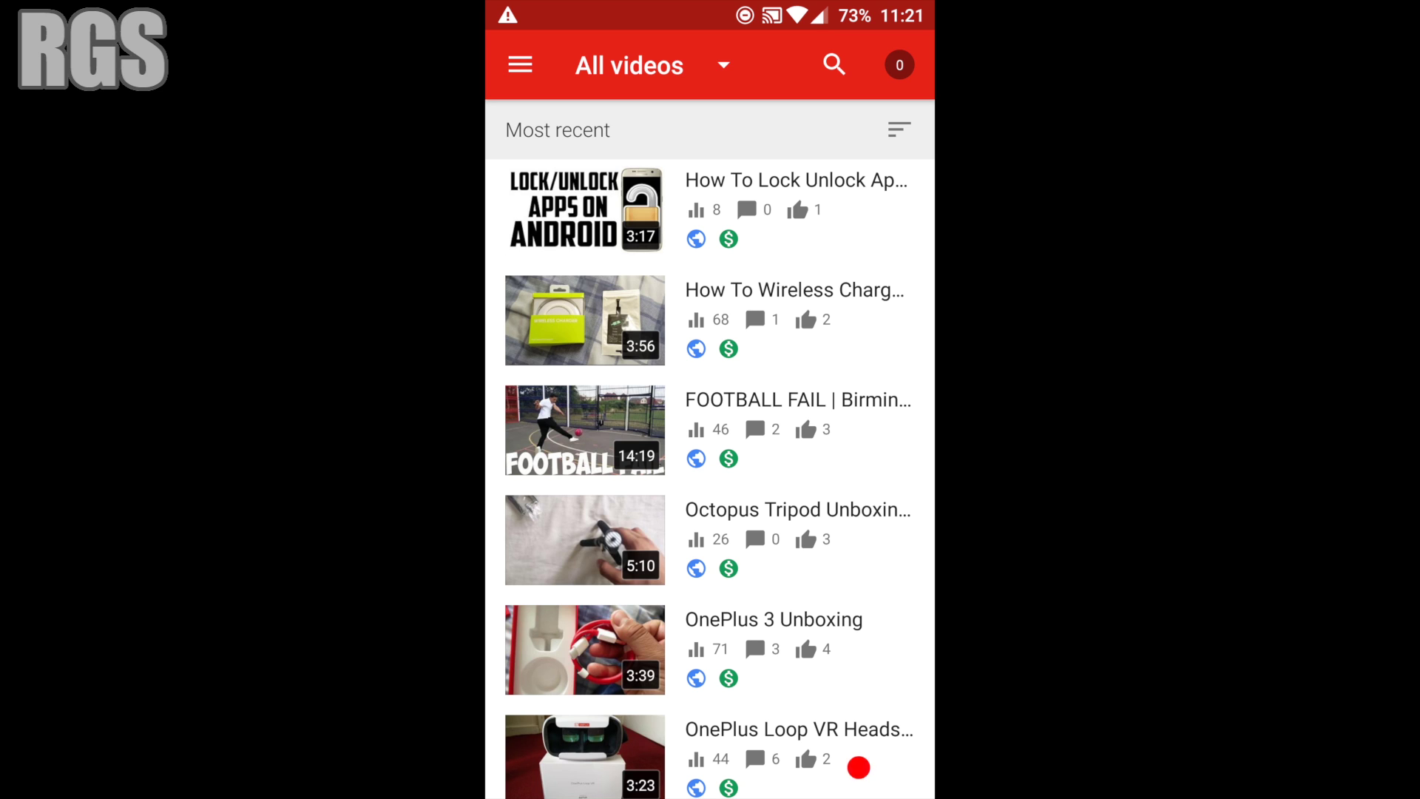